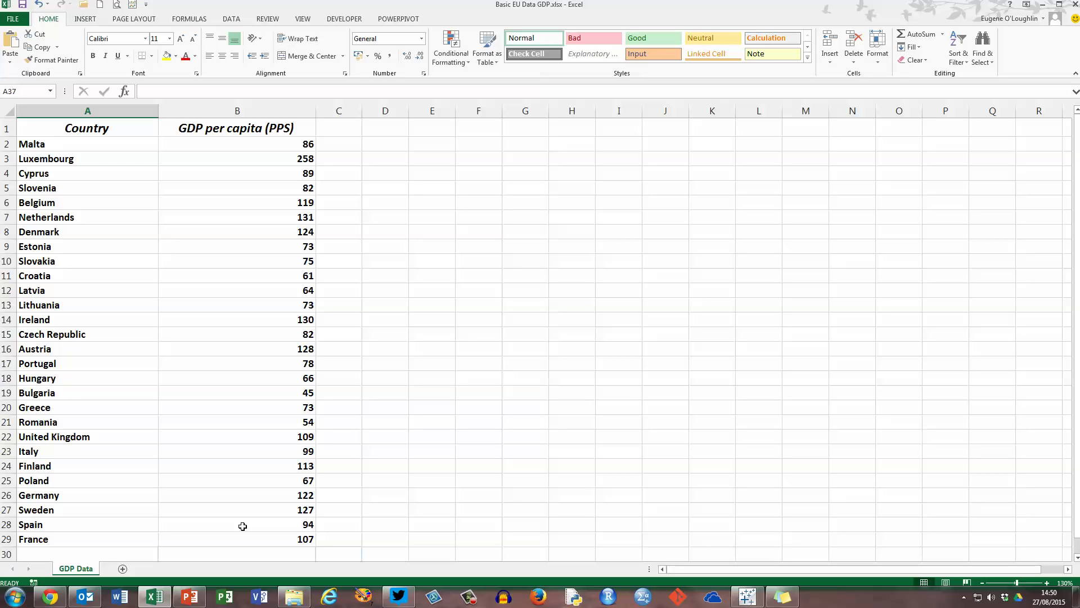
Open Basic EU Data GDP.xlsx in the empty Tableau workbook as the data source
click(749, 601)
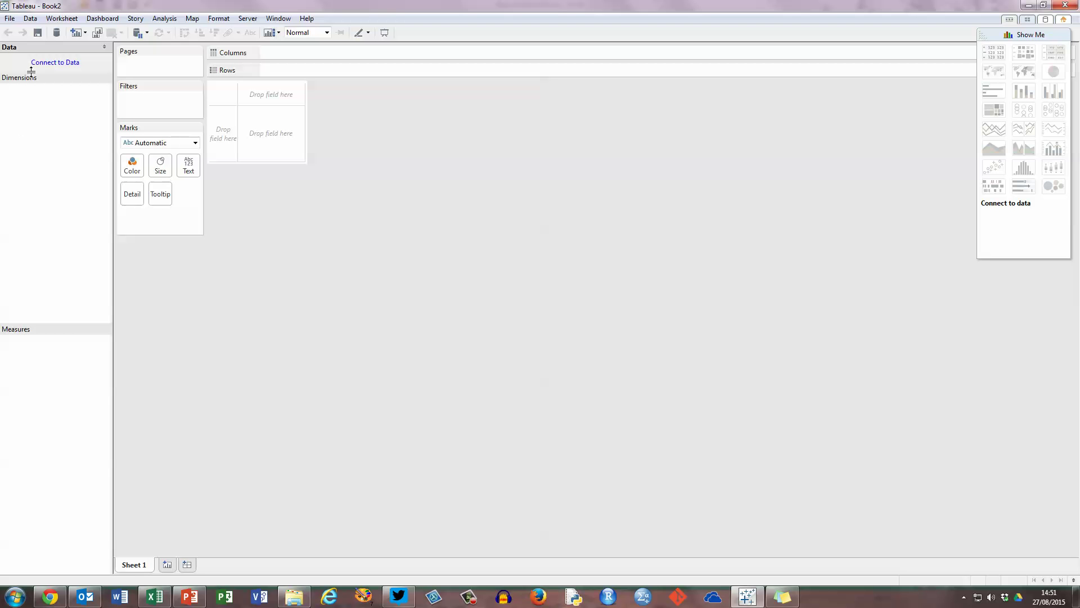
click(10, 19)
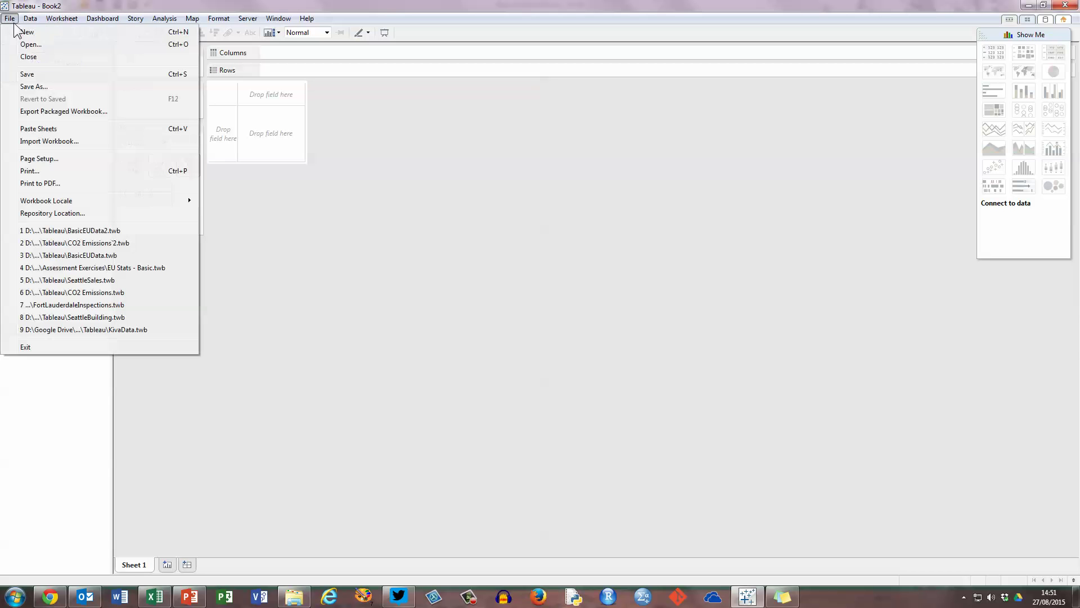
click(49, 44)
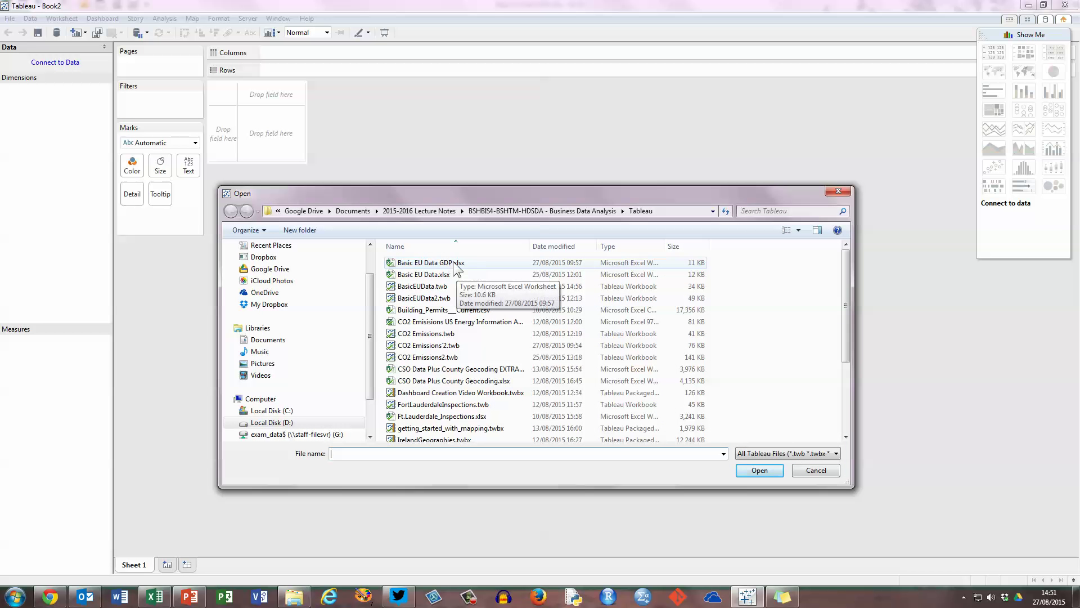
click(453, 262)
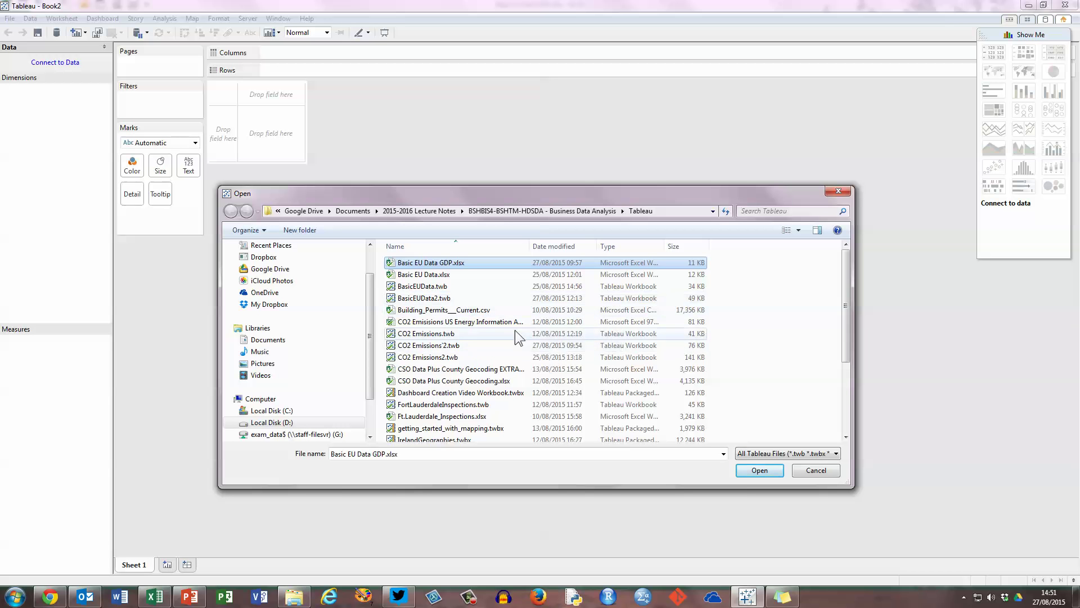
click(764, 472)
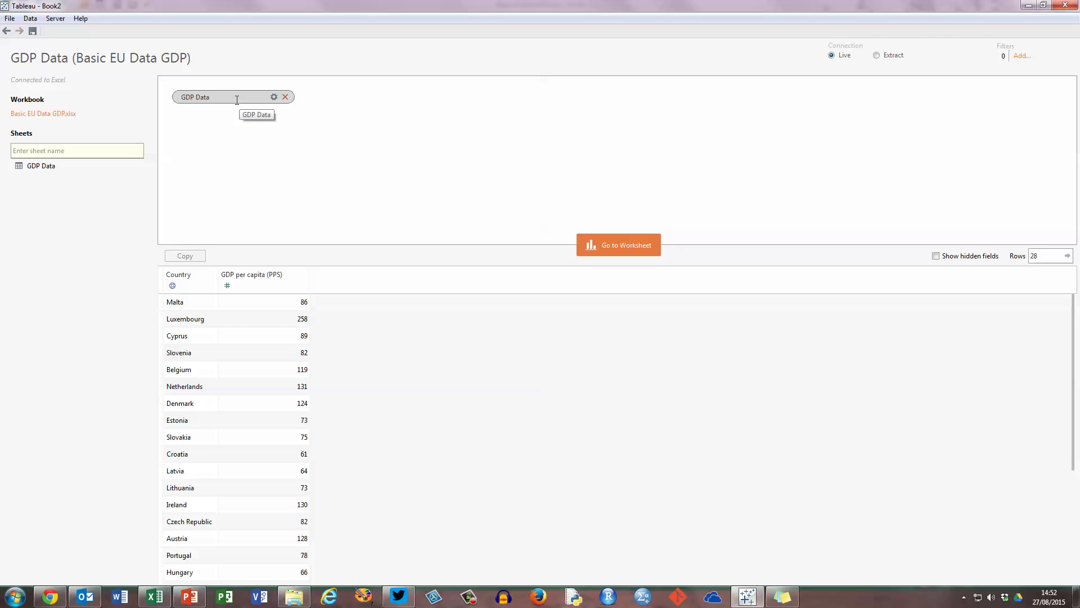
Confirm the GDP Data table uses its first row as field names, then go to Sheet 1
click(273, 97)
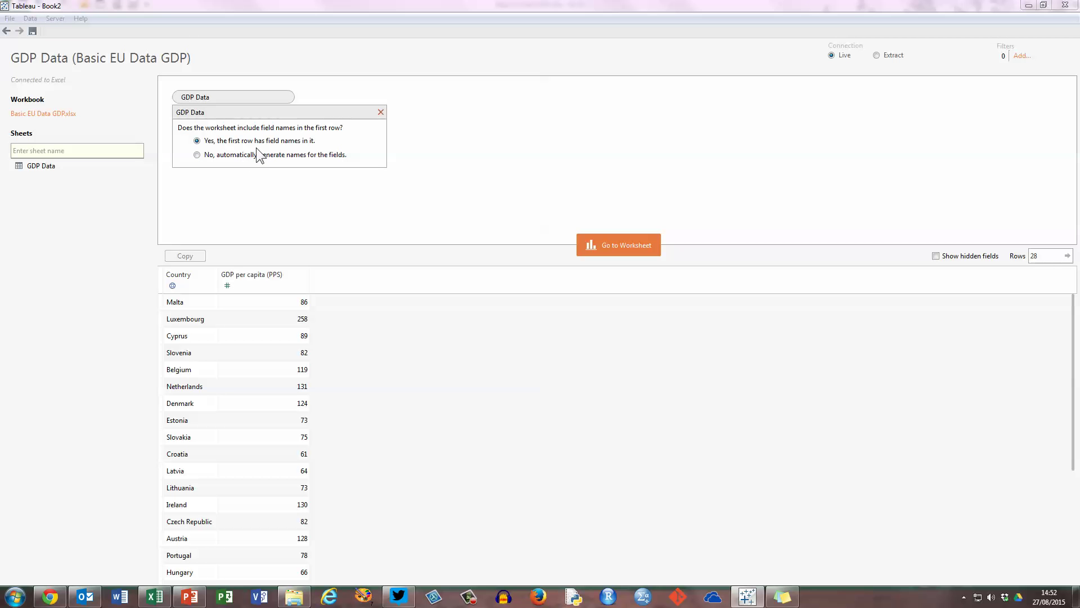
click(381, 112)
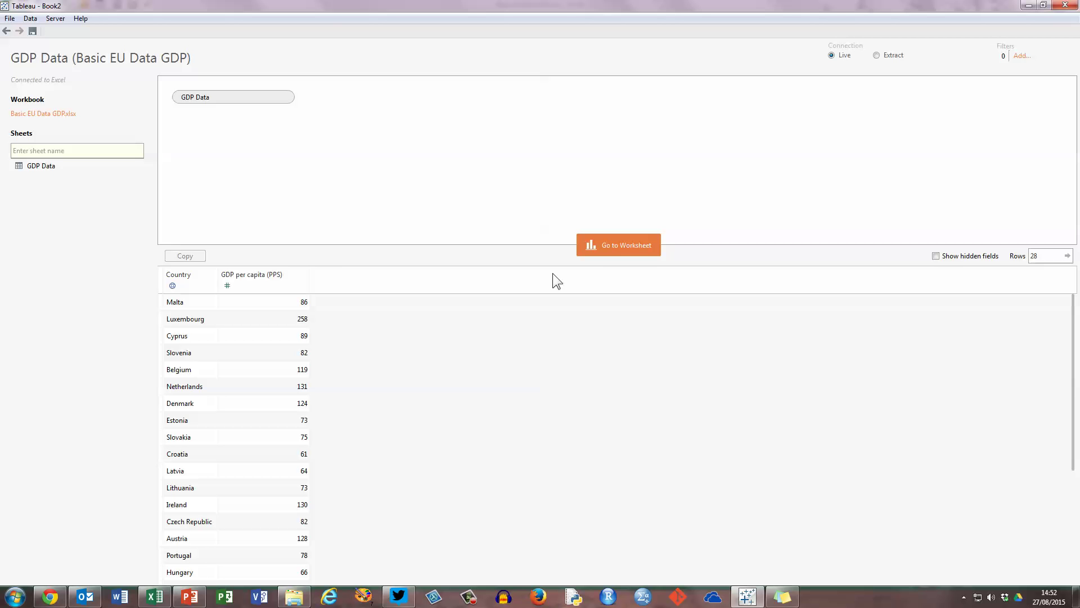
click(593, 245)
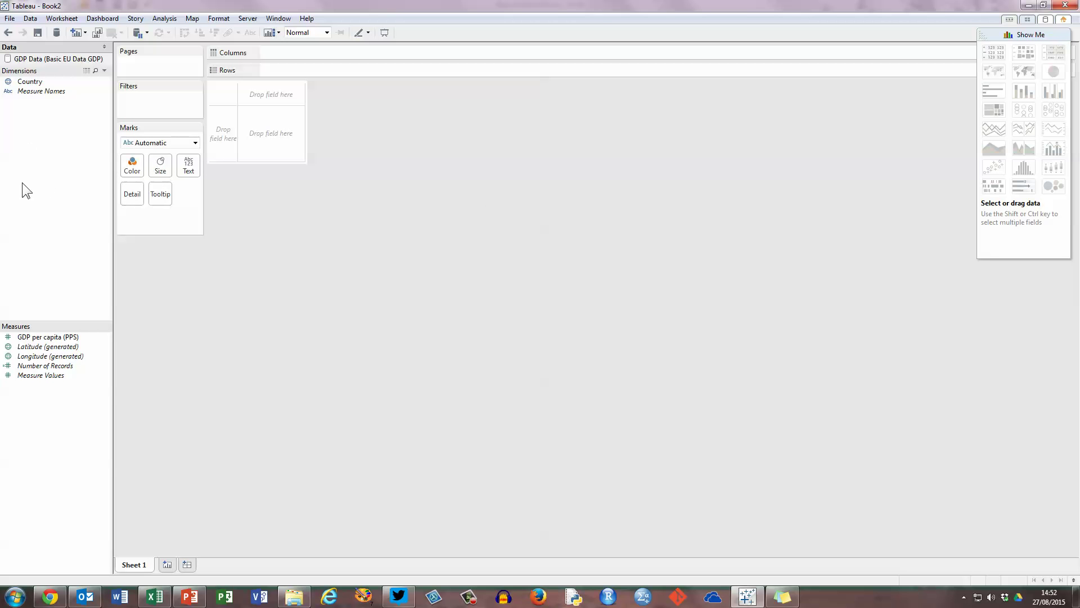
click(71, 82)
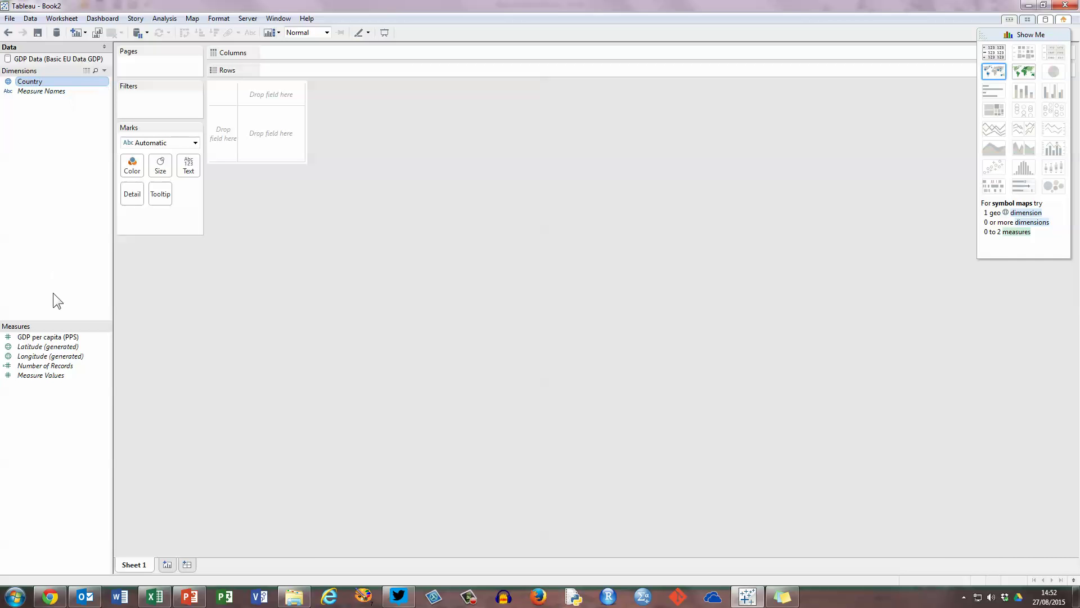
click(62, 337)
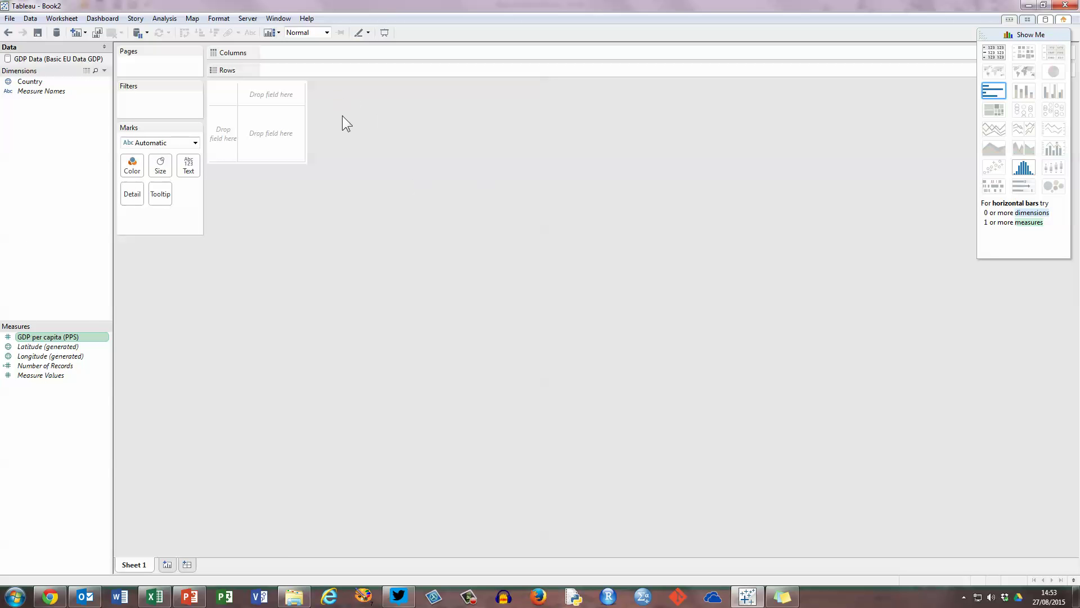
click(34, 83)
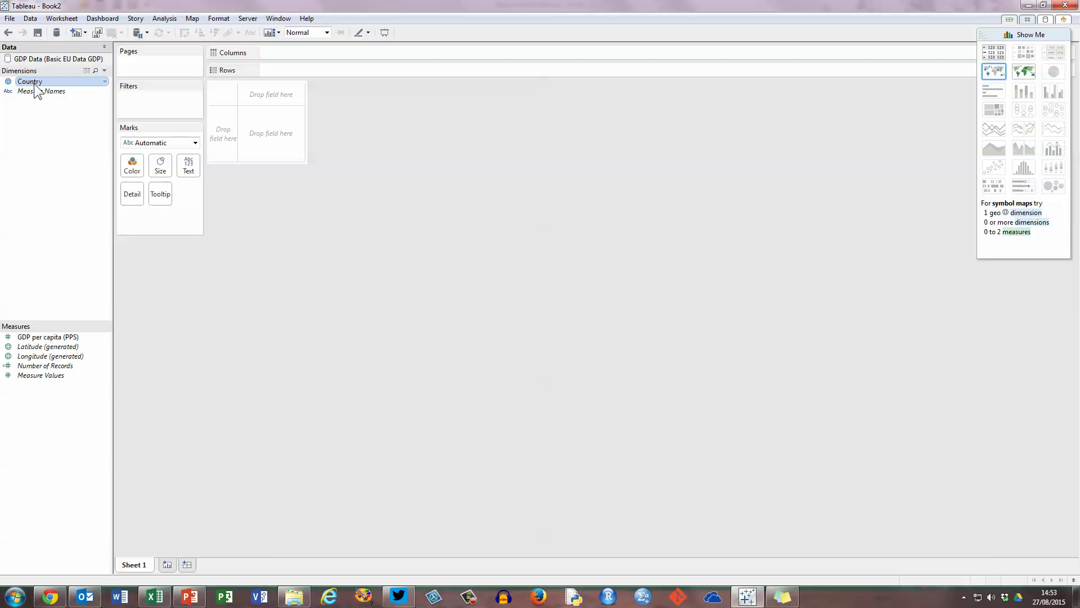
Put Country on Columns and GDP per capita (PPS) on Rows to chart 28 country bars
mouse_move(35, 86)
mouse_down()
mouse_move(90, 197)
mouse_move(230, 258)
mouse_move(390, 220)
mouse_move(416, 138)
mouse_move(393, 56)
mouse_up()
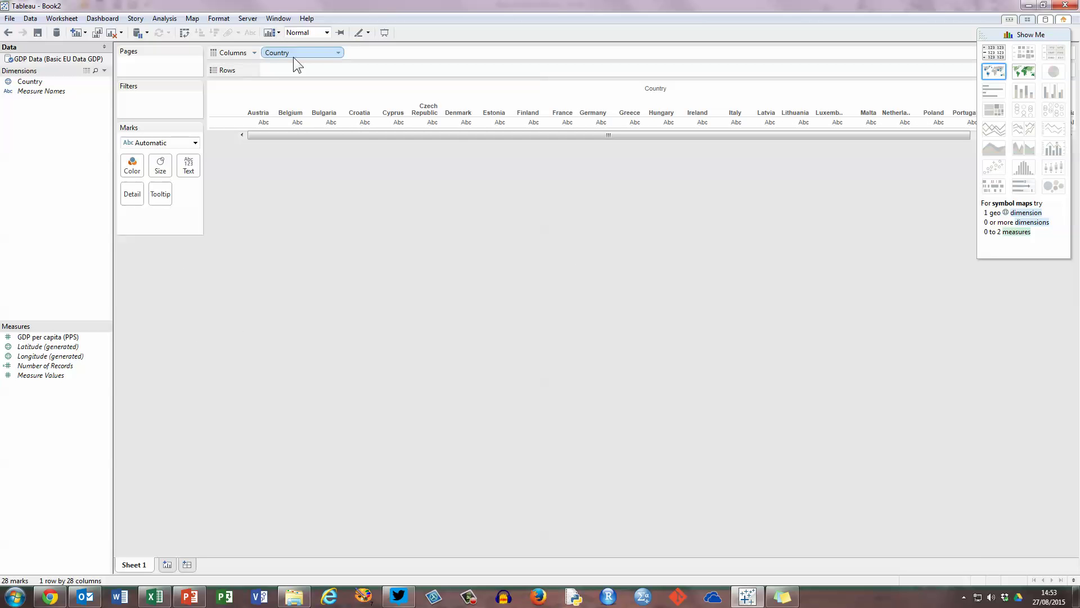
click(50, 337)
drag(51, 338, 319, 71)
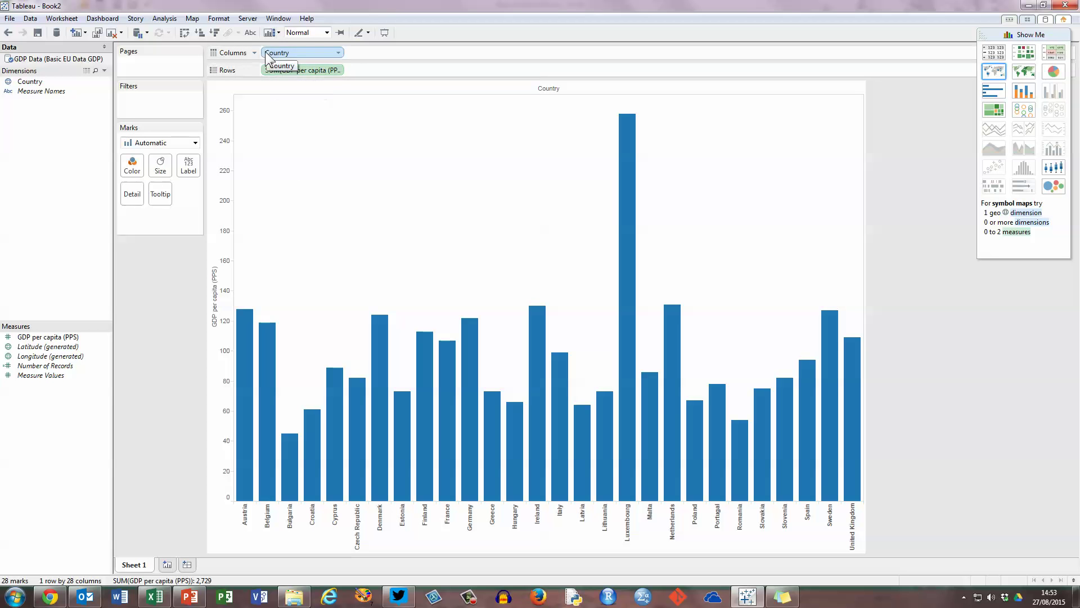
drag(274, 54, 319, 150)
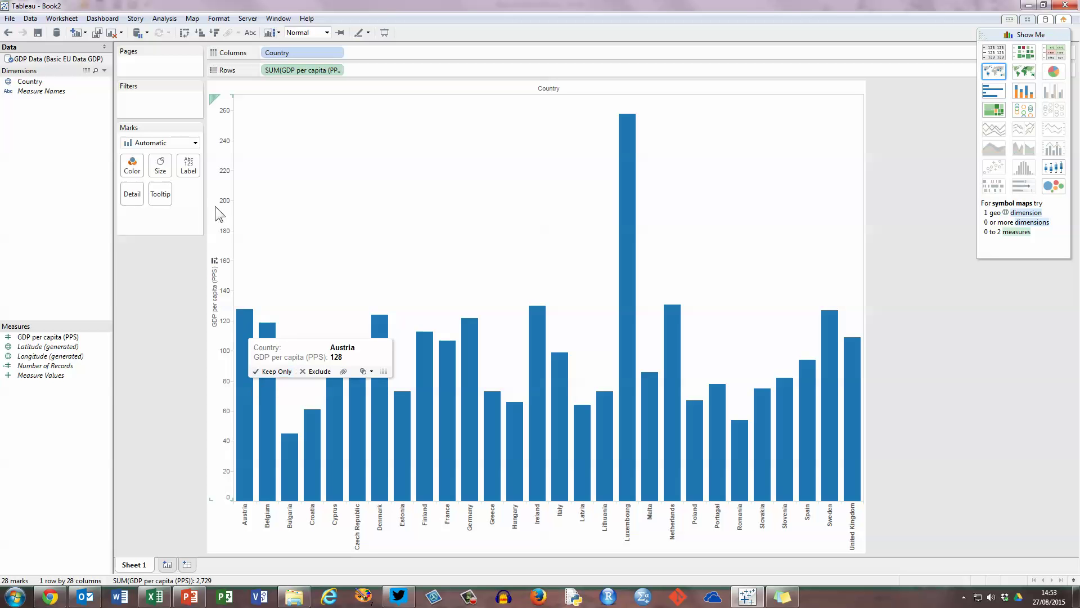
Color the bars orange after trying blue, teal and green, then widen them until they touch
click(132, 166)
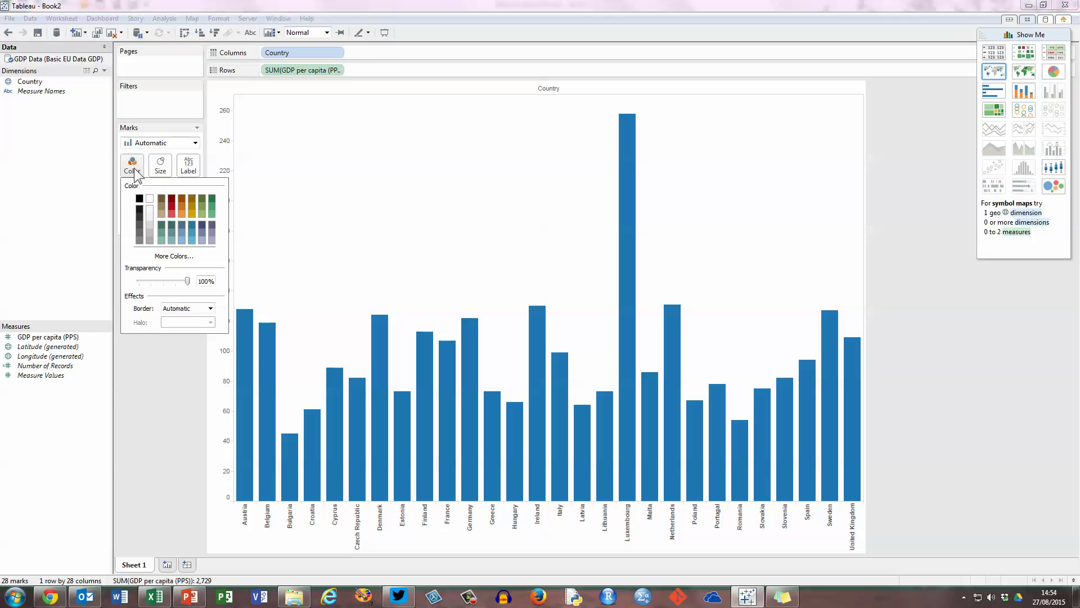
click(181, 214)
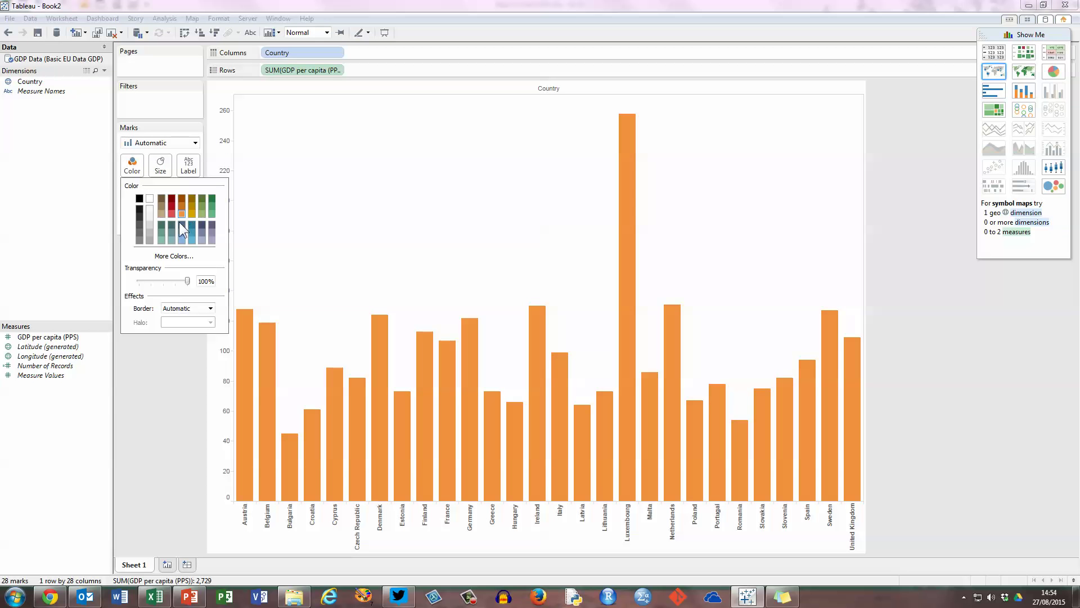
click(182, 232)
click(162, 239)
click(212, 214)
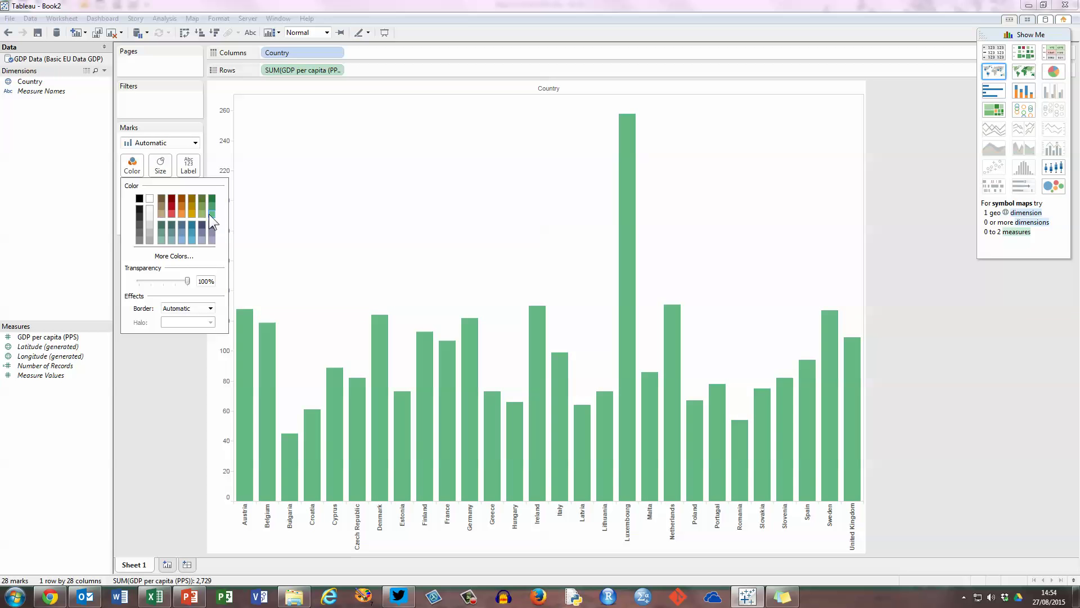
click(180, 214)
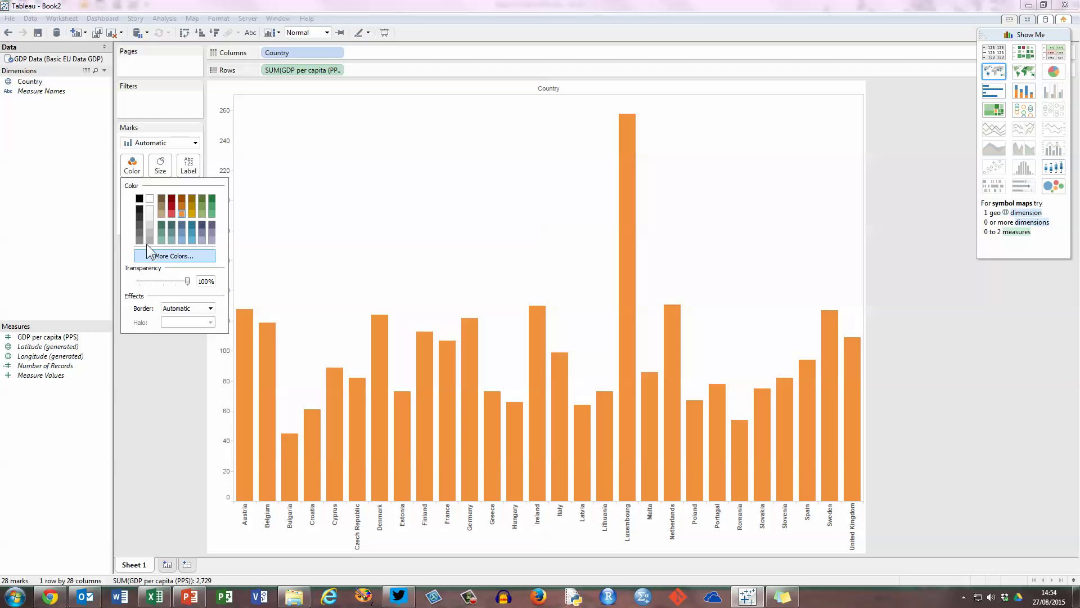
click(161, 168)
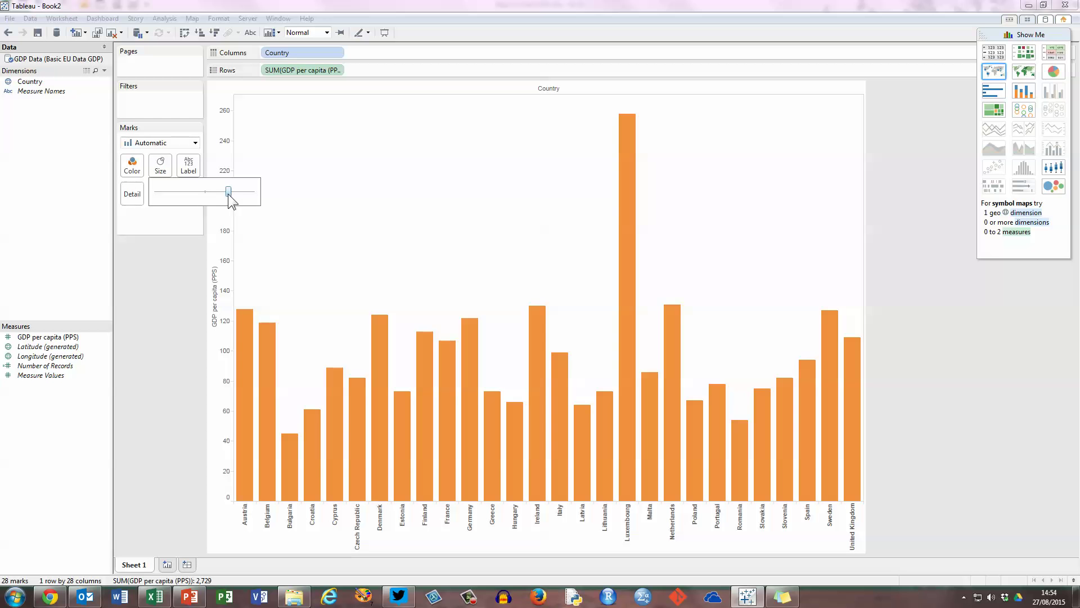
mouse_move(230, 194)
mouse_down()
mouse_move(172, 196)
mouse_move(259, 195)
mouse_move(229, 191)
mouse_up()
Show mark labels on every bar in a 12-point bold font
click(189, 163)
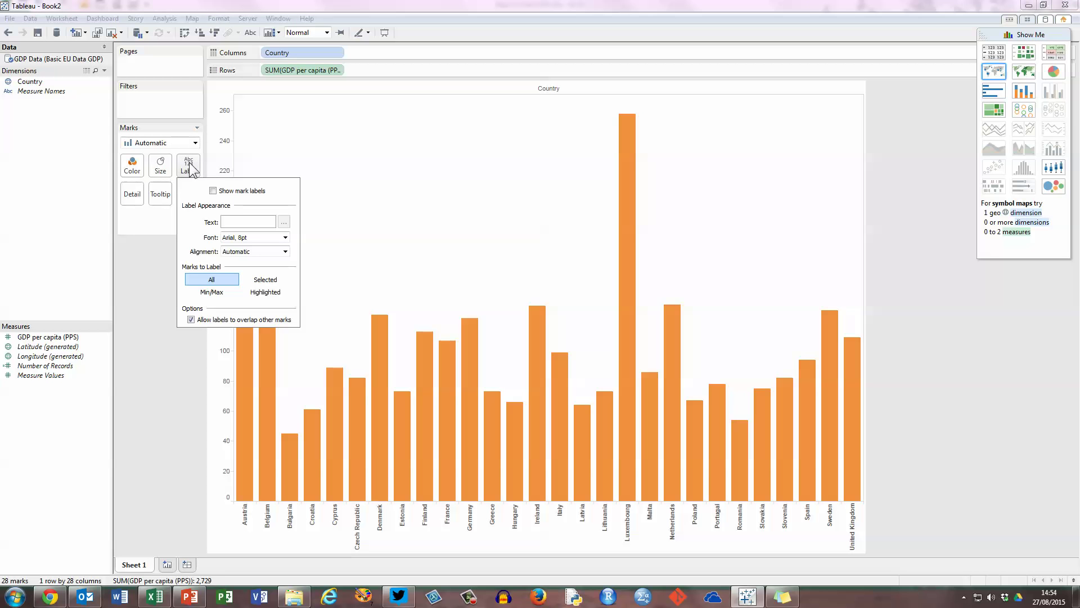
click(212, 192)
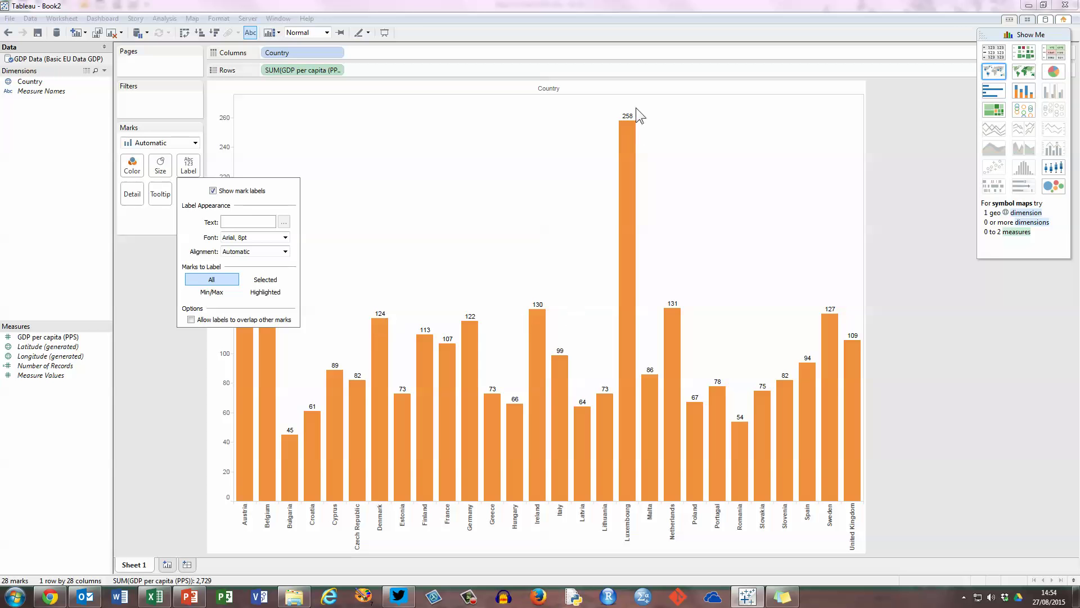
click(285, 238)
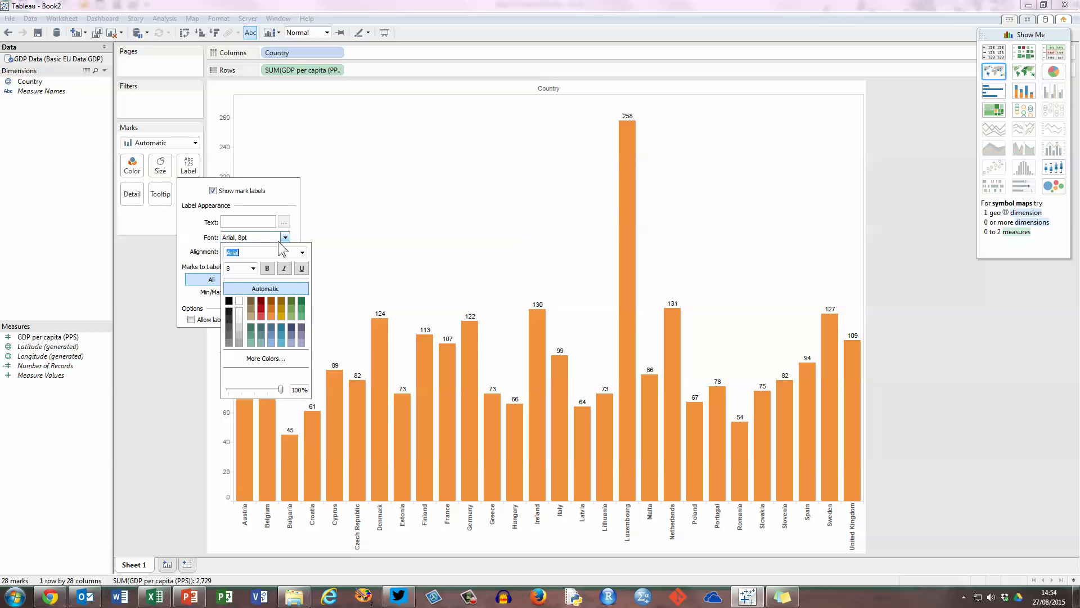
click(253, 268)
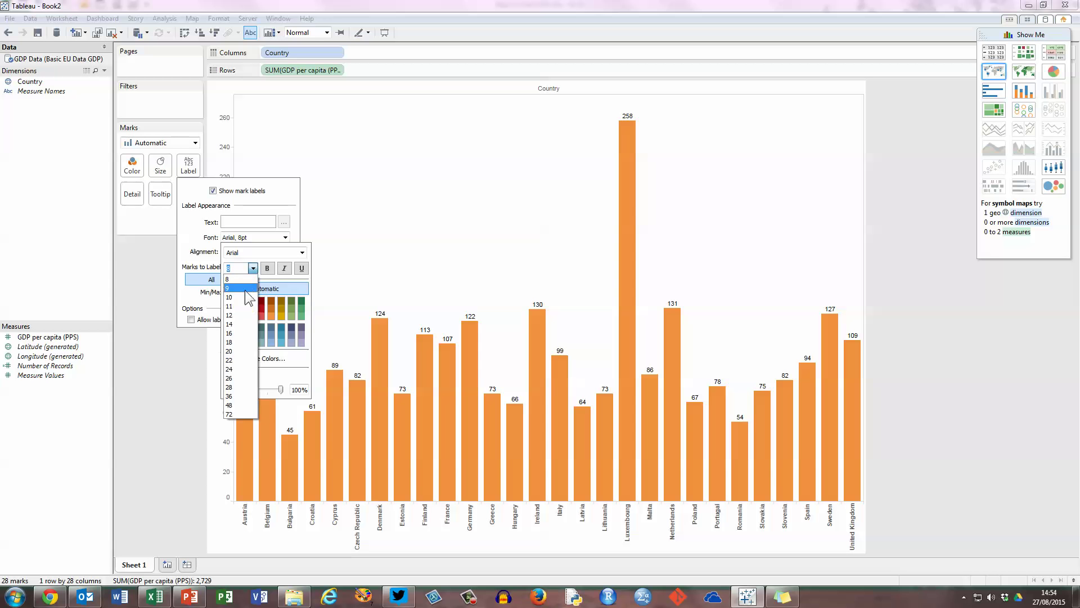
click(236, 315)
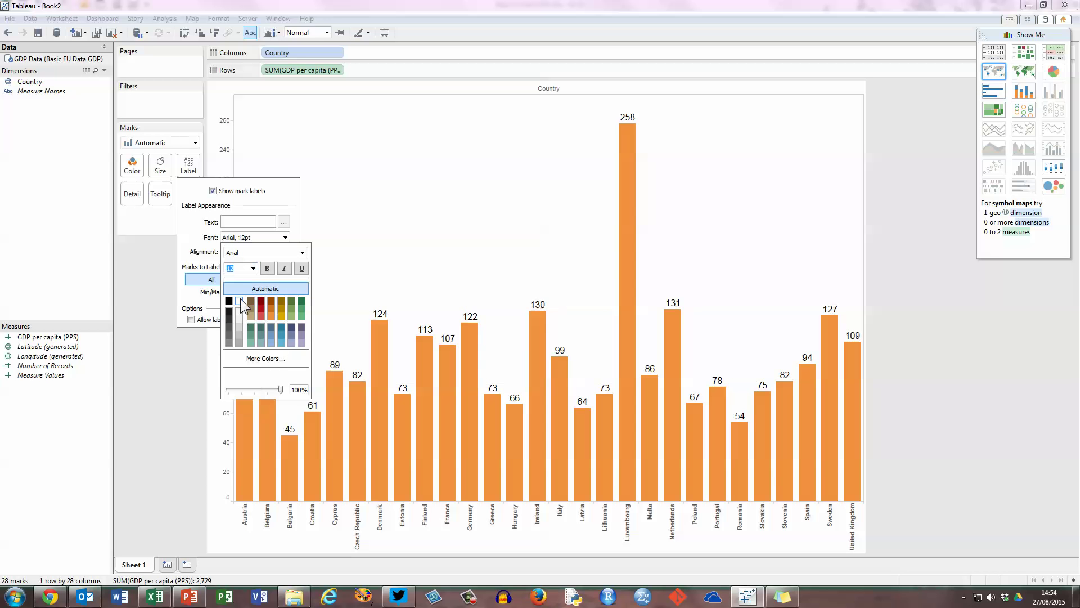
click(267, 268)
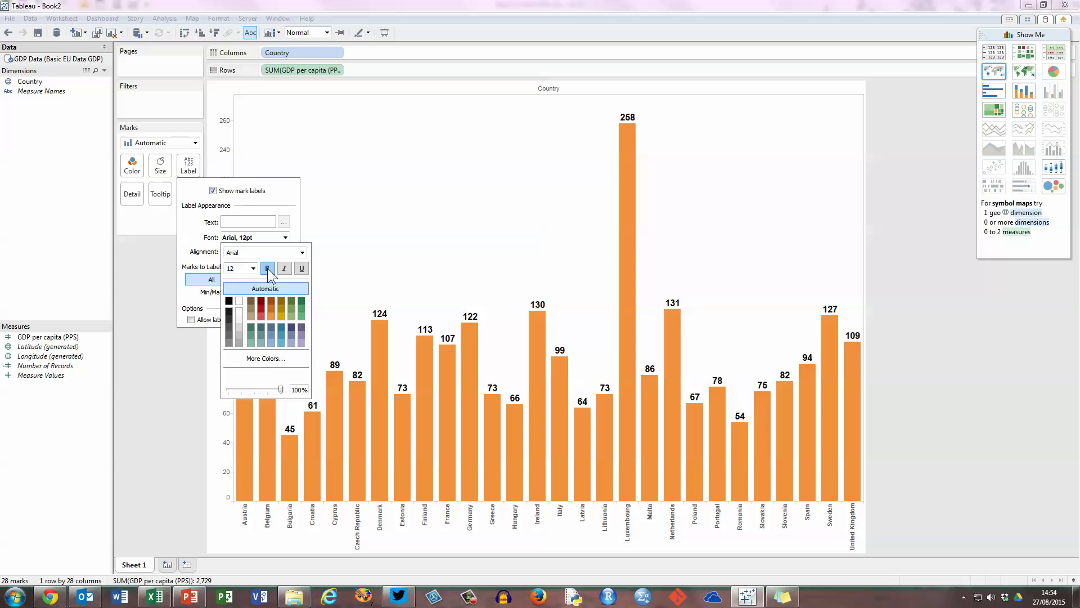
click(148, 263)
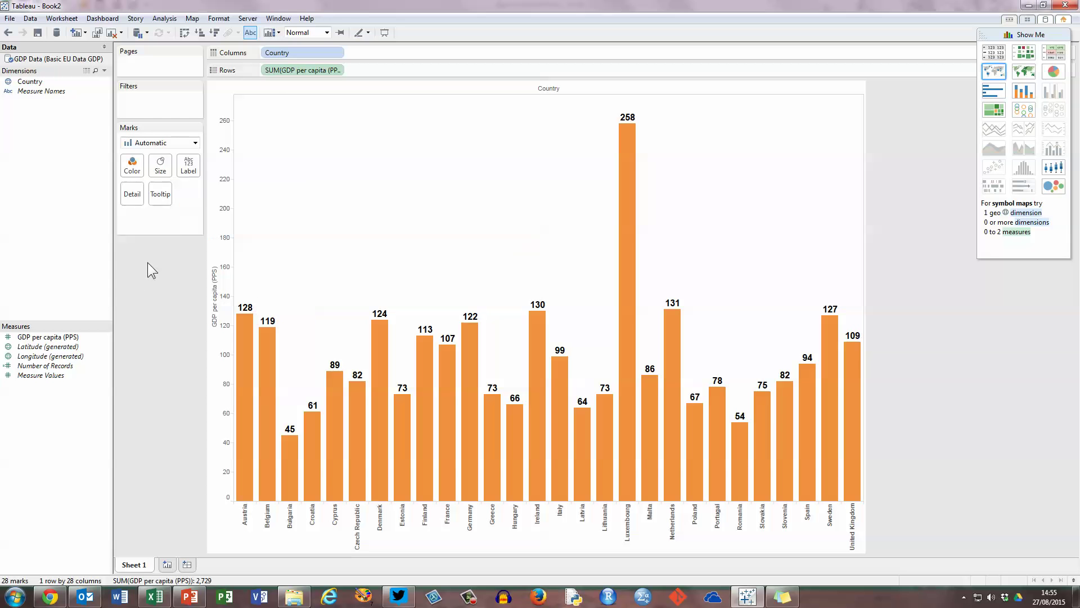
Swap rows and columns so the country bars run horizontally along a 0–270 axis
click(185, 33)
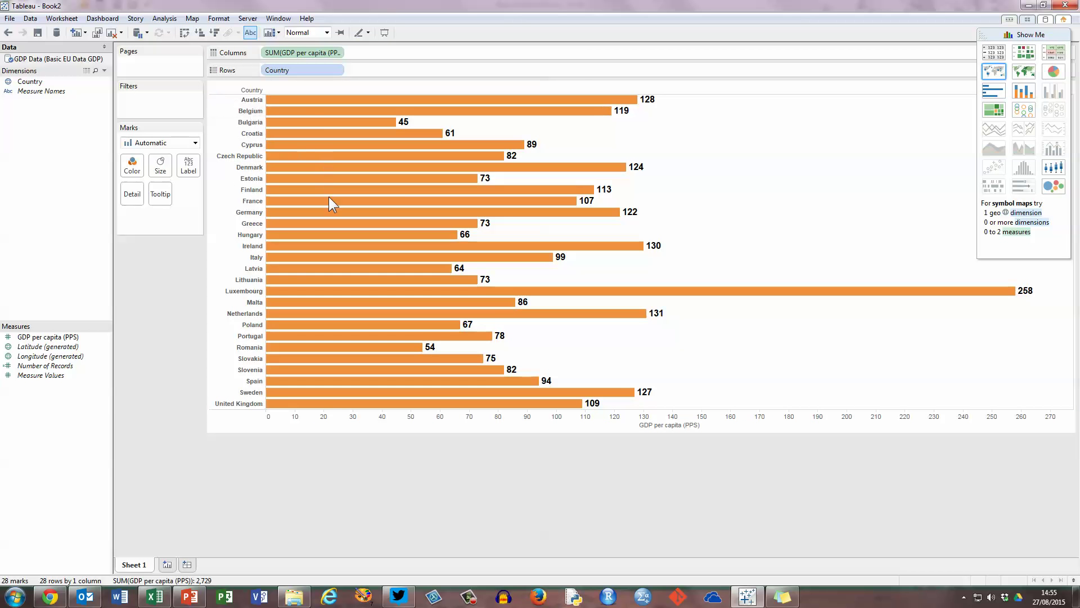
mouse_move(333, 203)
mouse_move(336, 245)
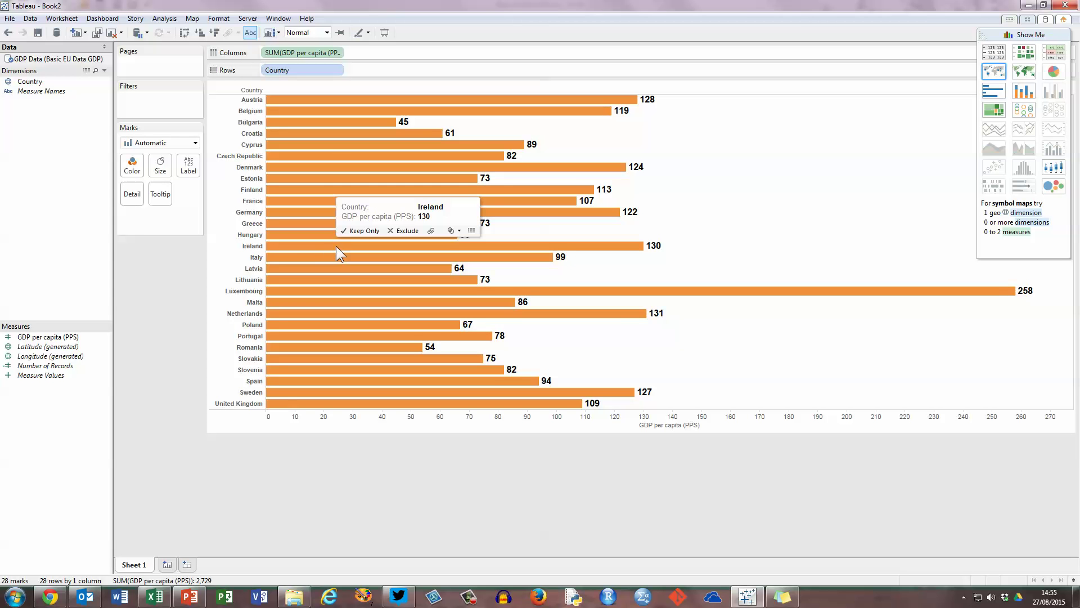
Sort countries descending by GDP per capita, Luxembourg first, and move the Show Me panel aside
click(201, 33)
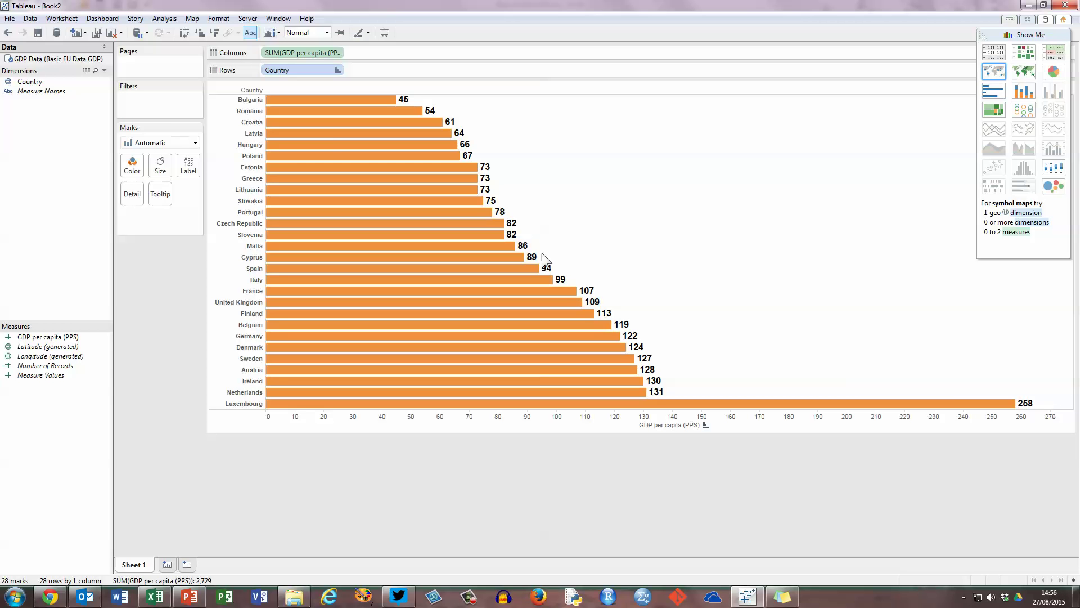
click(215, 33)
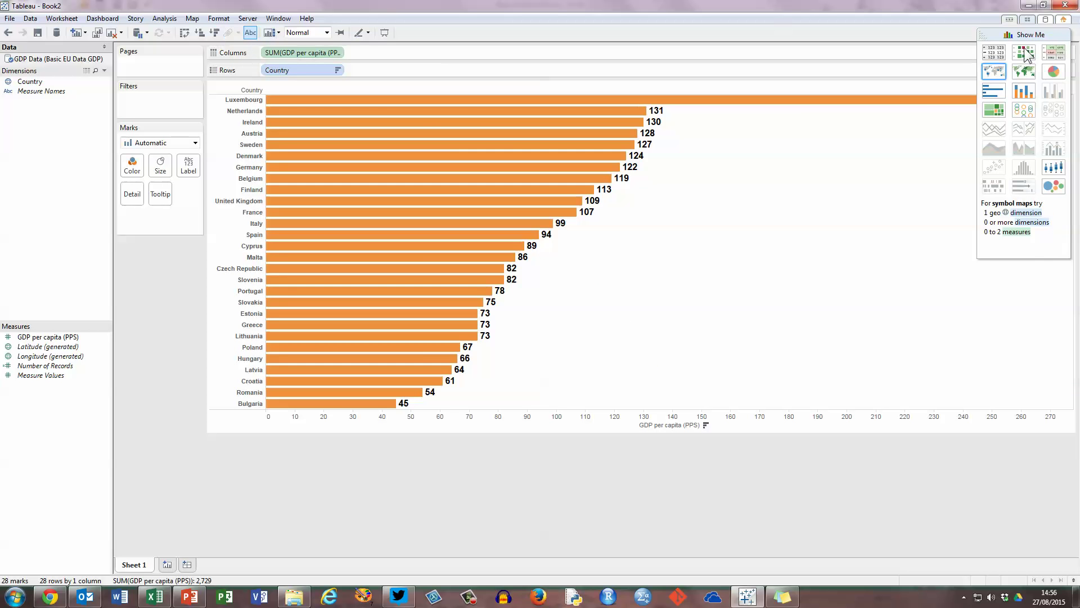
drag(1027, 35, 1012, 168)
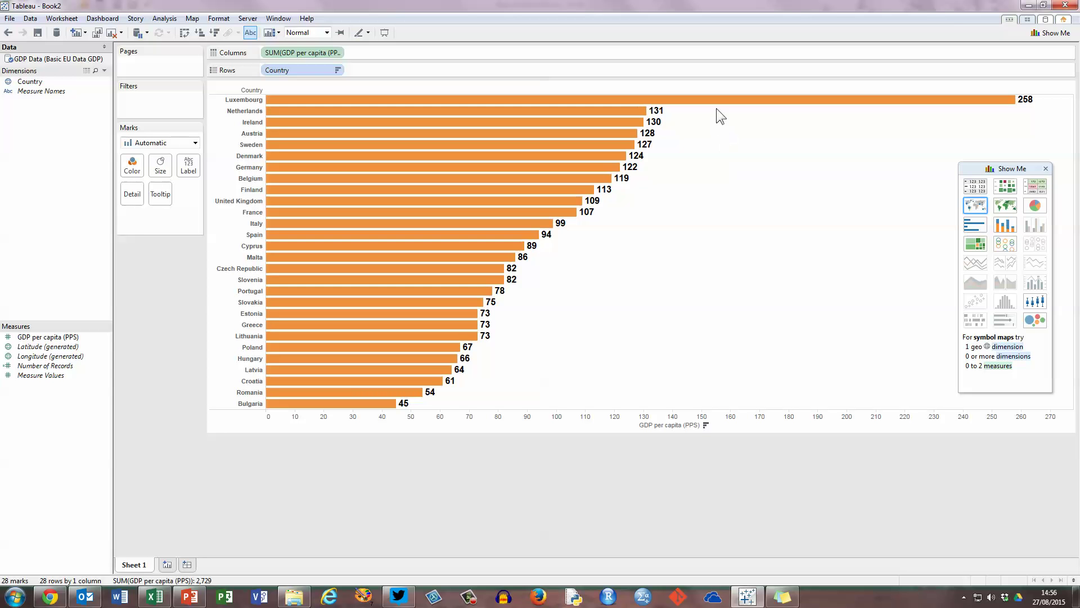
Exclude Luxembourg via its tooltip, leaving 27 countries, and move the Show Me panel lower
mouse_move(715, 100)
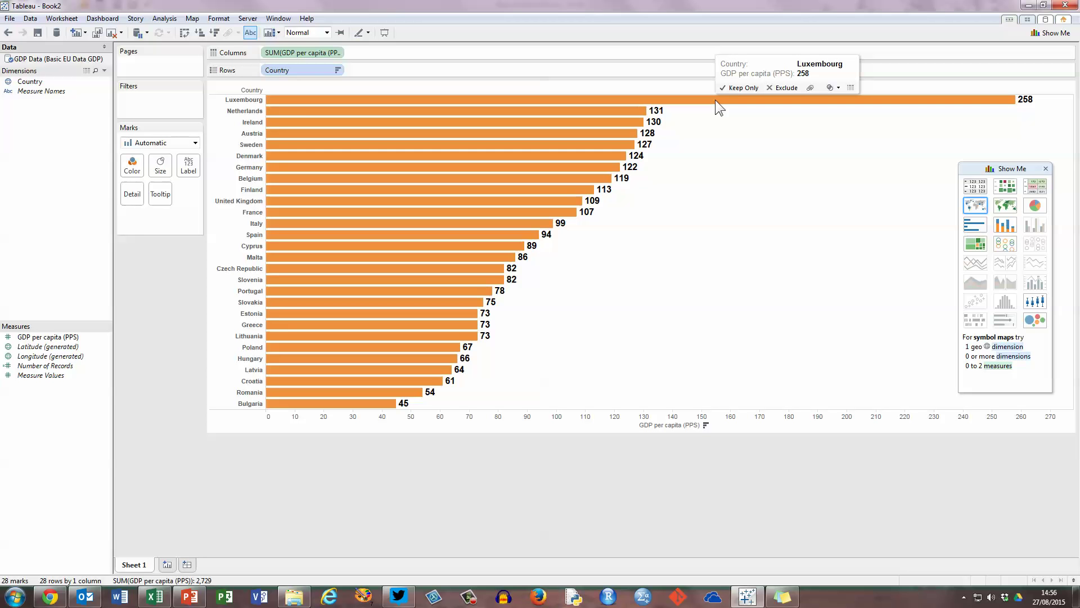
click(785, 87)
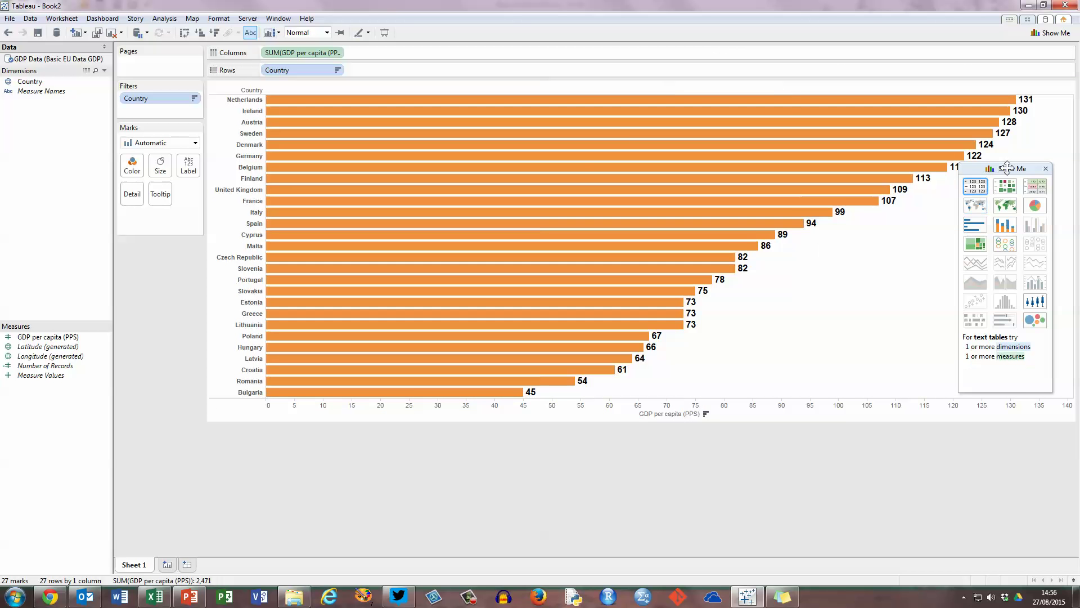
drag(1009, 165, 1033, 253)
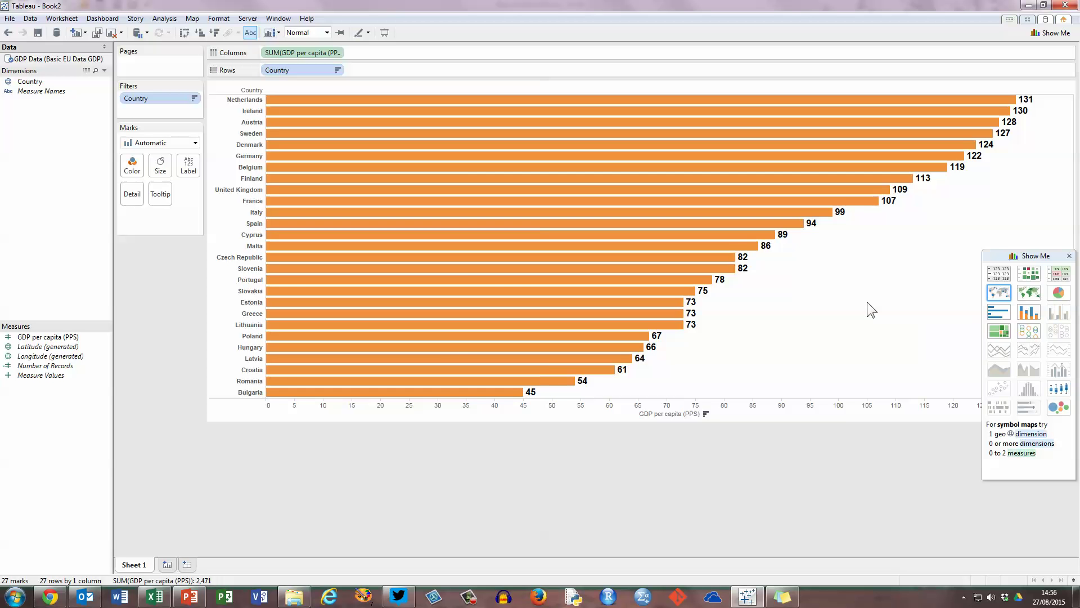
Edit the Country filter to untick Luxembourg so all 28 countries return
click(194, 99)
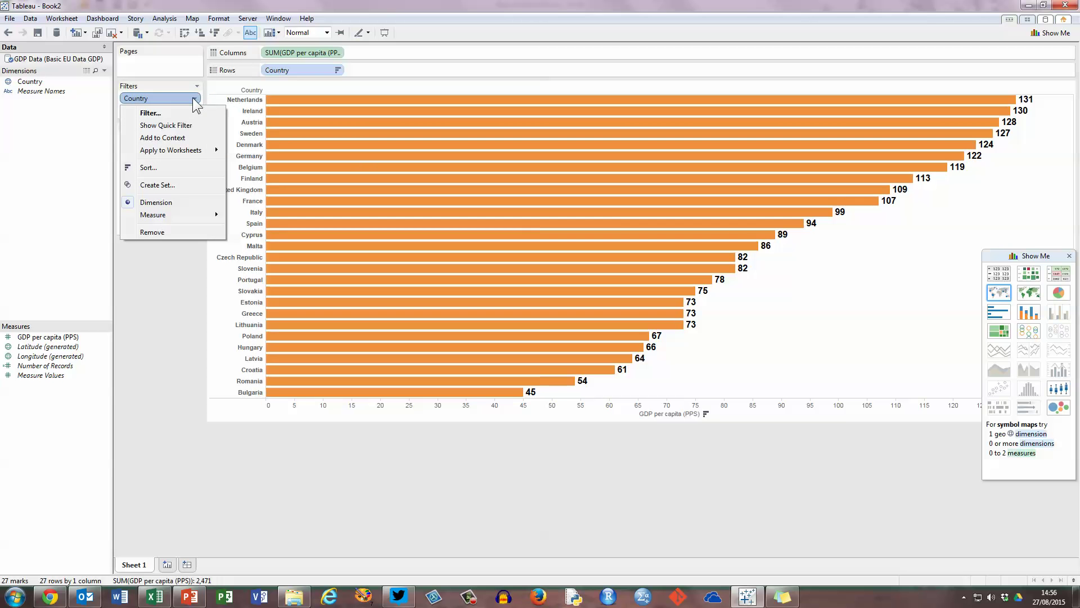
click(168, 113)
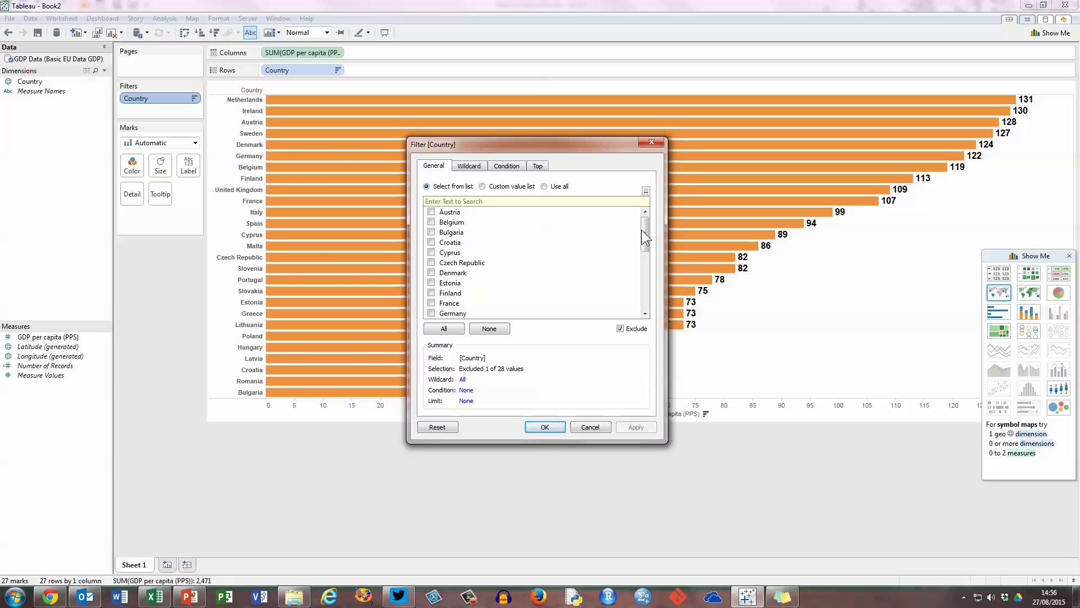
drag(645, 231, 643, 273)
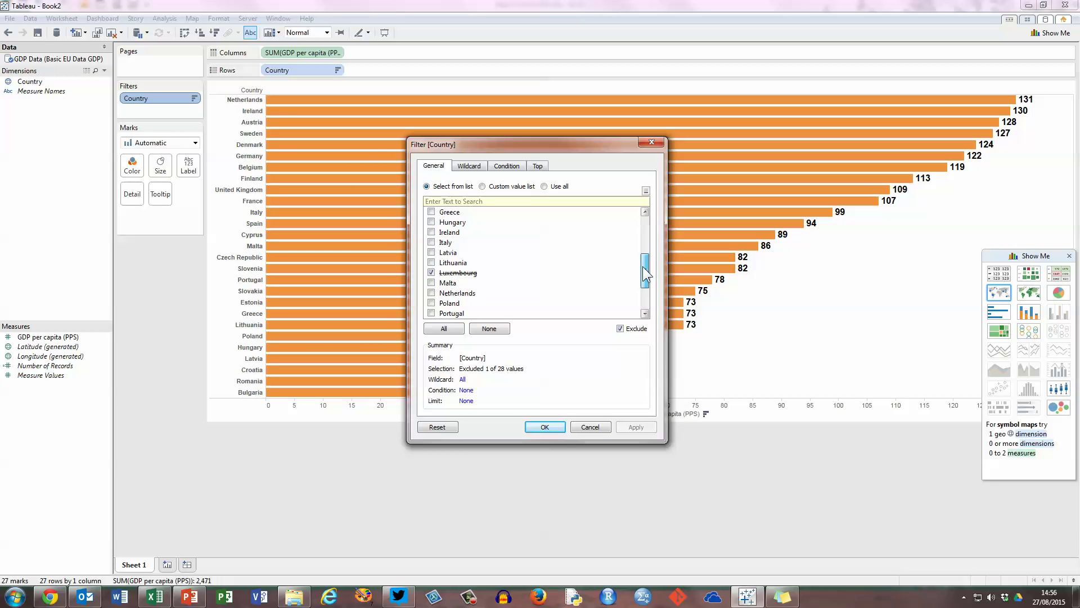
click(431, 272)
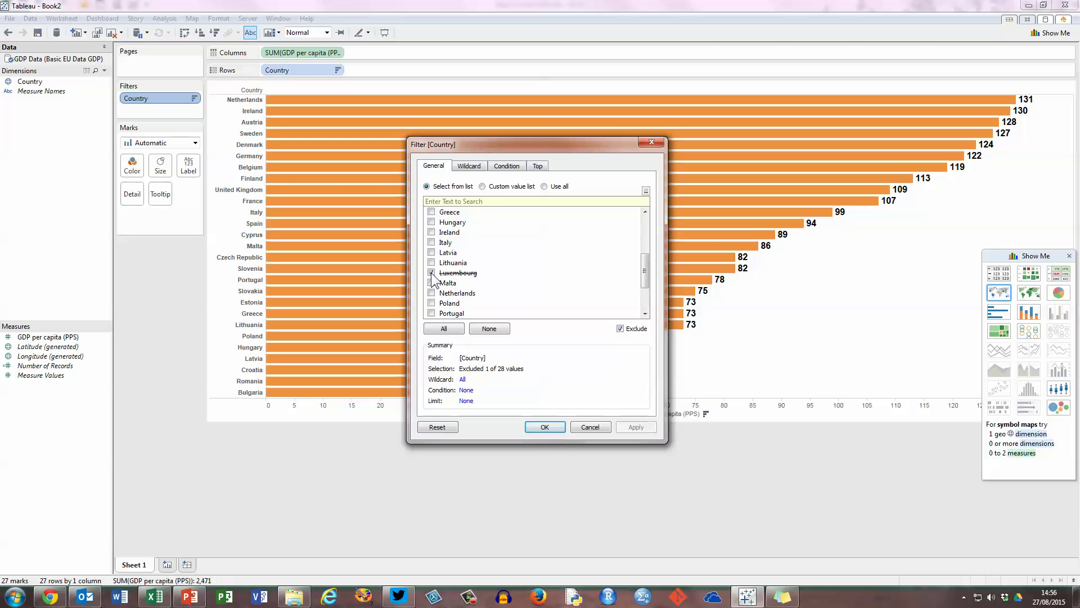
click(544, 427)
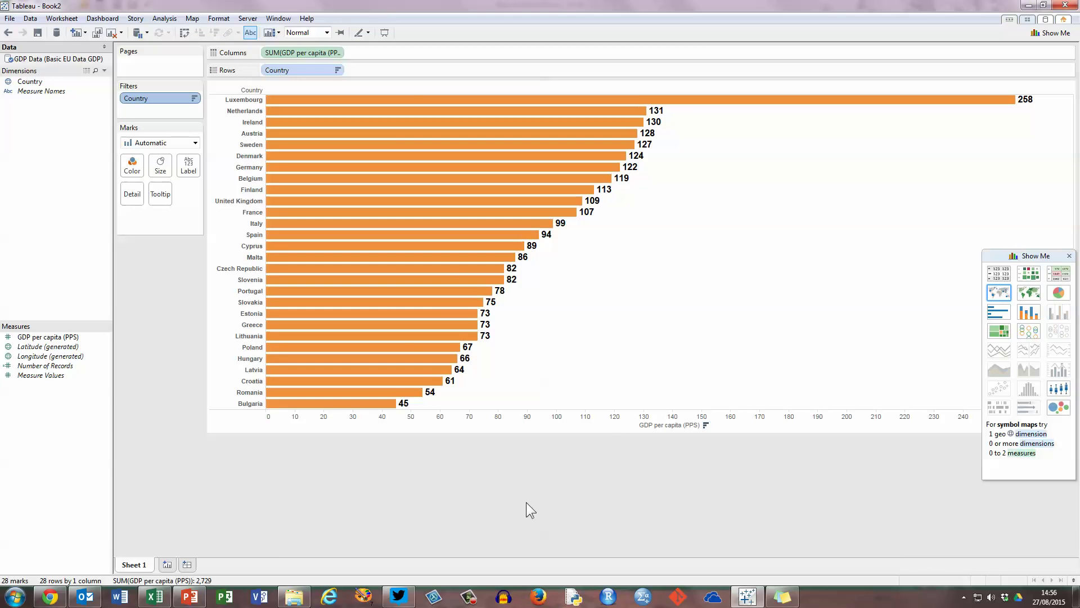